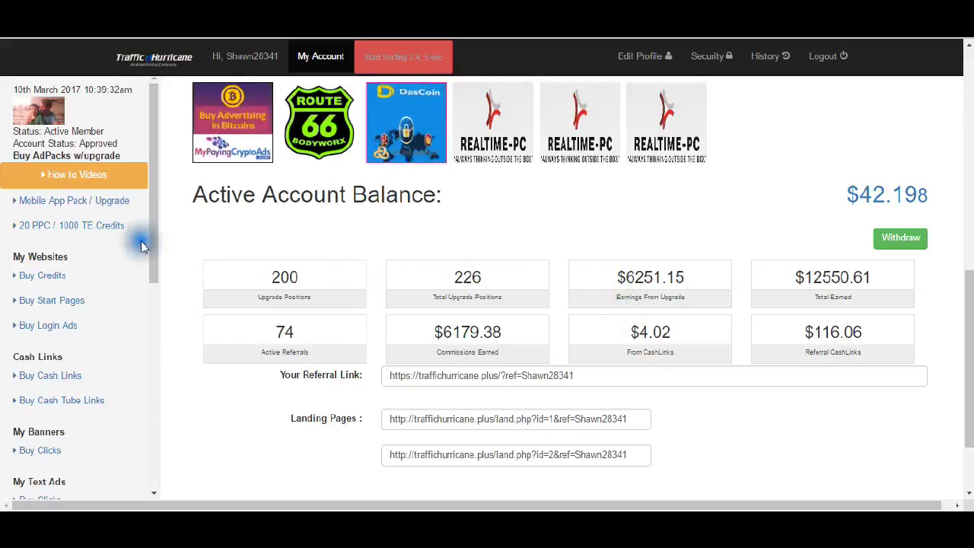
# Order 5 AdPacks for banner #709672 via Bank Wire at 0% fee and preview the payment.
pyautogui.click(85, 228)
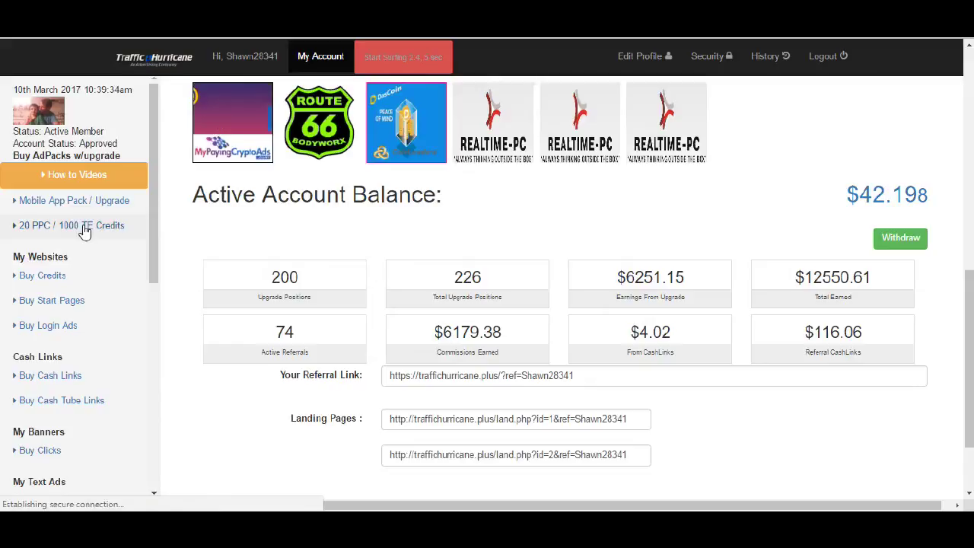
pyautogui.scroll(-2, 622, 326)
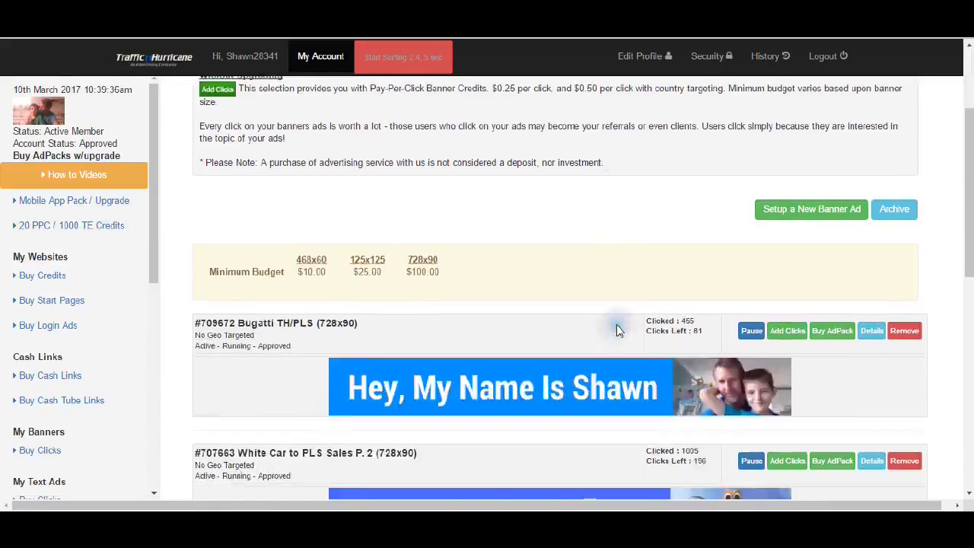
pyautogui.scroll(-3, 617, 329)
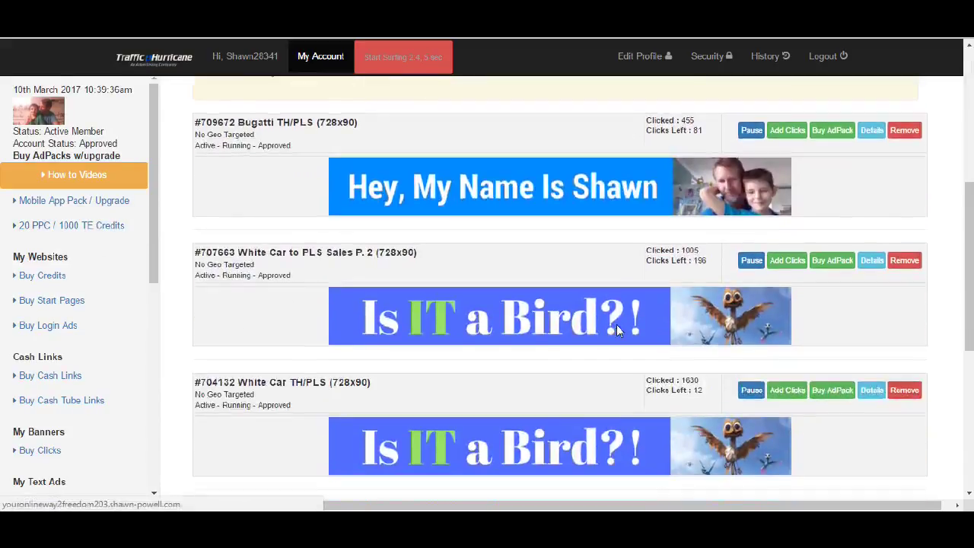
pyautogui.click(832, 132)
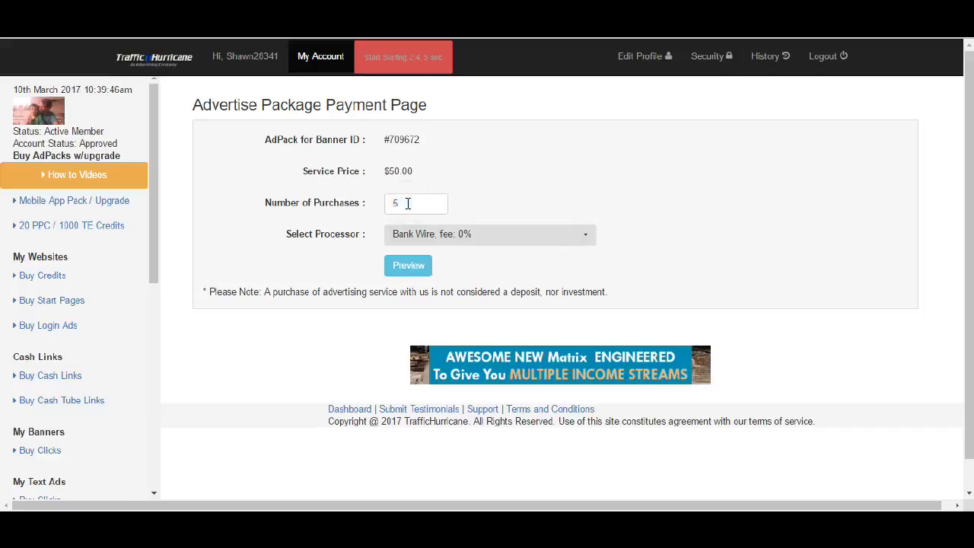
pyautogui.click(587, 238)
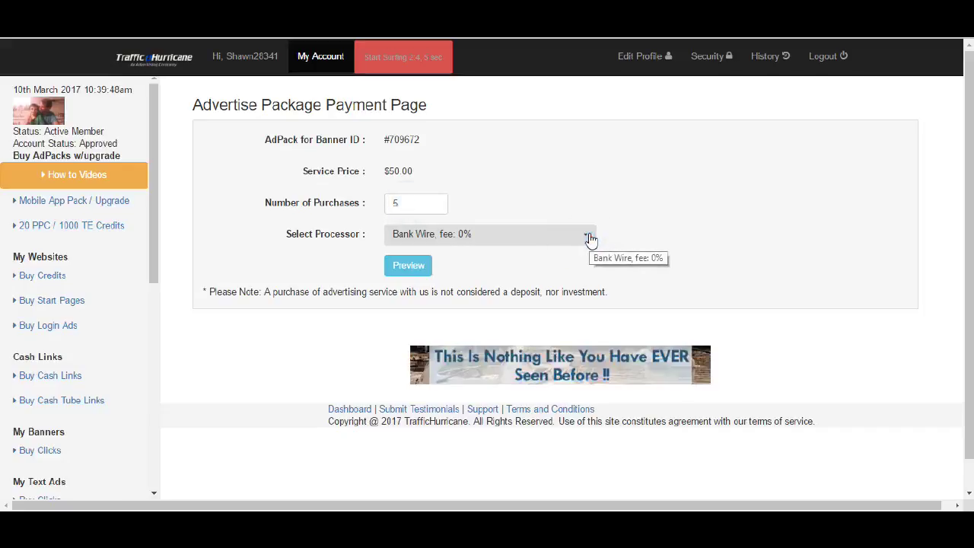
pyautogui.click(370, 277)
pyautogui.click(475, 236)
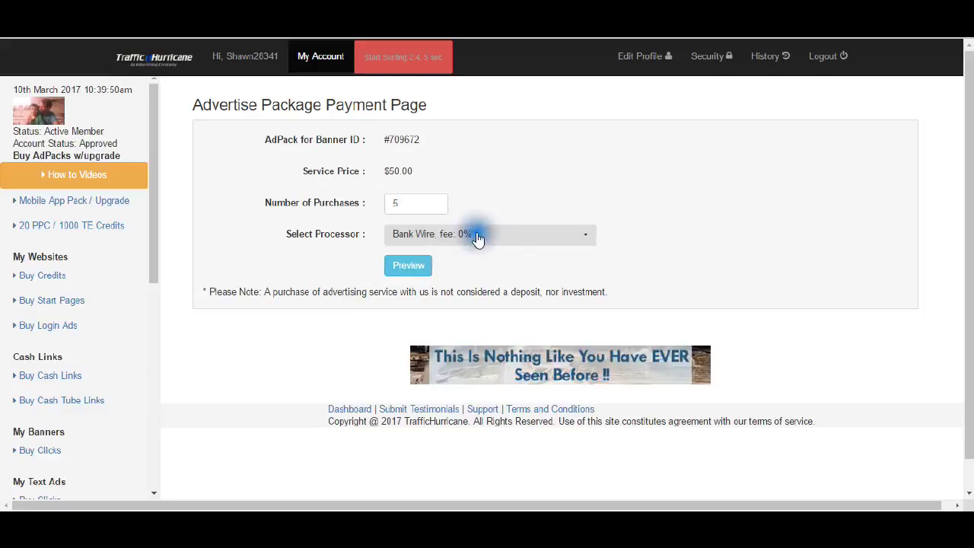
pyautogui.click(426, 266)
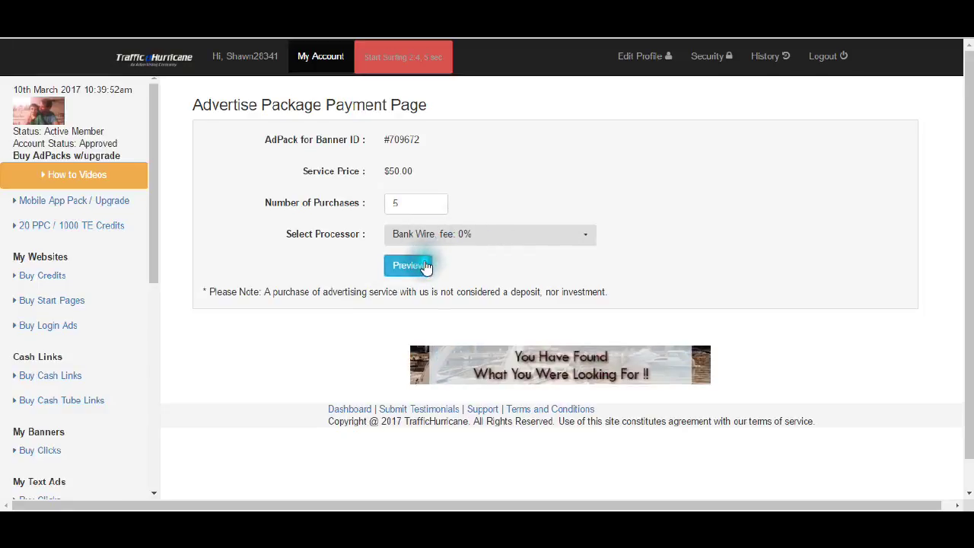
# Scroll through the bank wire payment form with its $250.00 total and wire instructions.
pyautogui.scroll(-3, 591, 308)
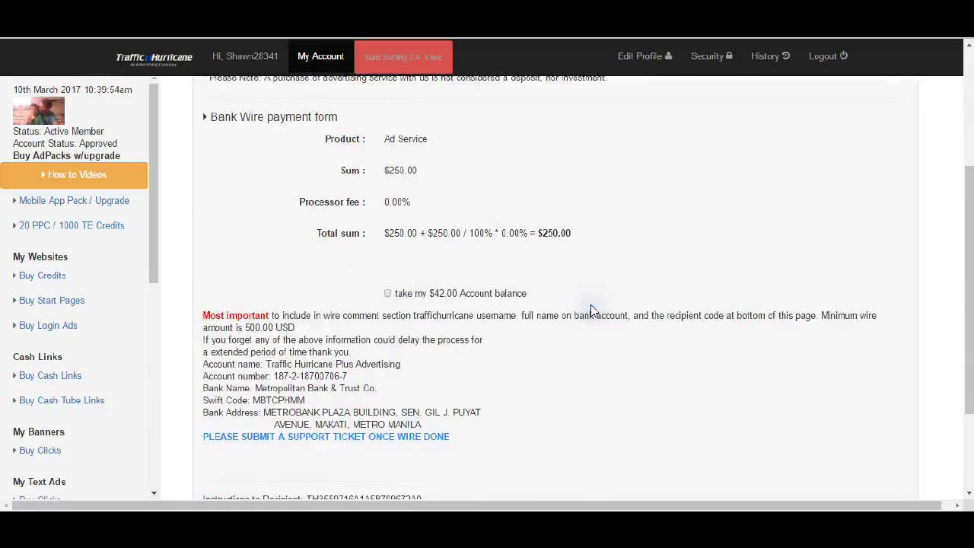
pyautogui.click(590, 308)
pyautogui.scroll(-2, 591, 307)
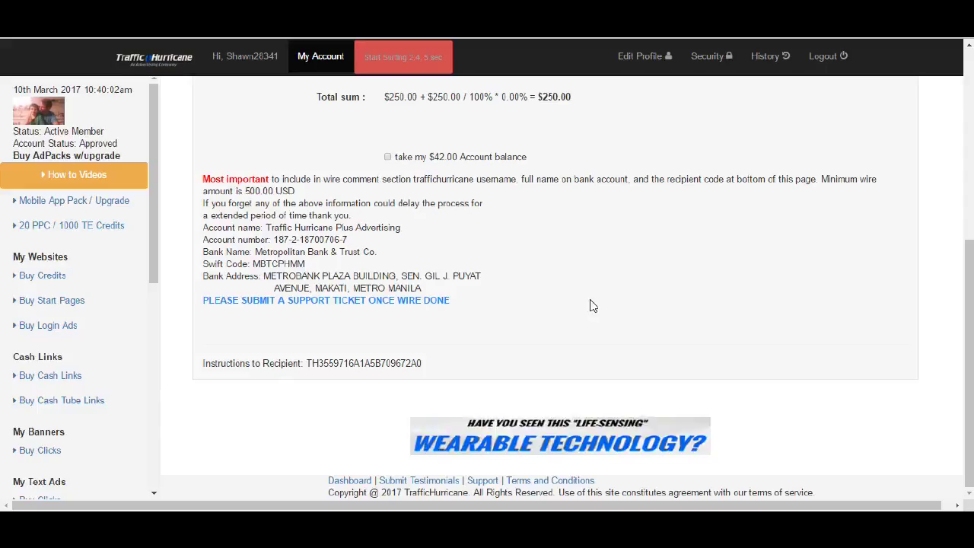
pyautogui.scroll(2, 593, 304)
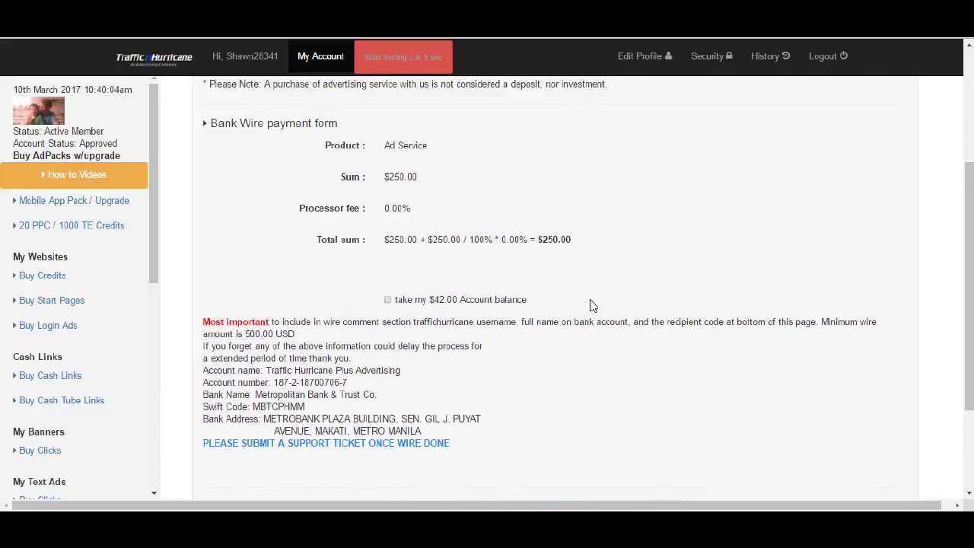
pyautogui.scroll(-1, 592, 304)
pyautogui.scroll(1, 591, 305)
pyautogui.scroll(-1, 588, 306)
# Highlight the $42.00 account balance option, then scroll down to the recipient code.
pyautogui.click(583, 306)
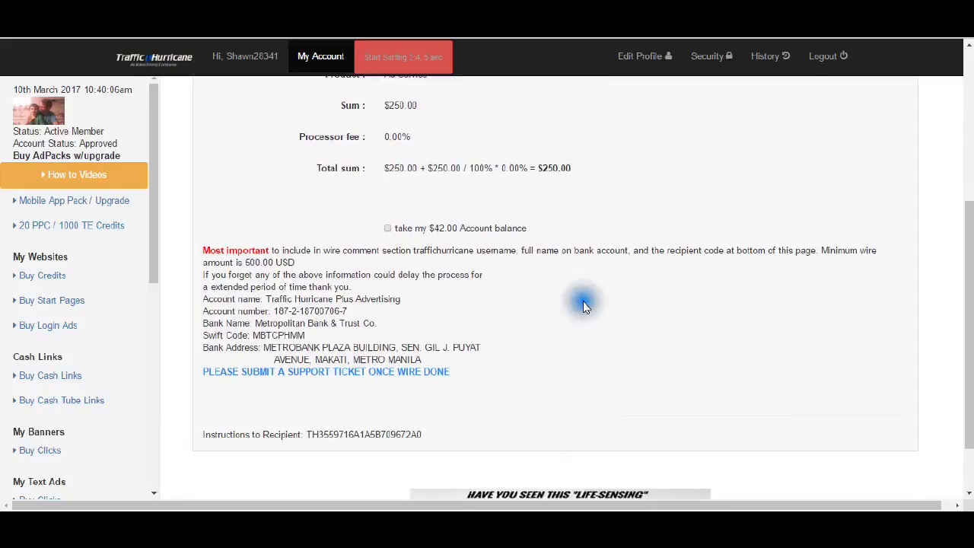
pyautogui.scroll(1, 503, 281)
pyautogui.moveTo(534, 299); pyautogui.dragTo(445, 300)
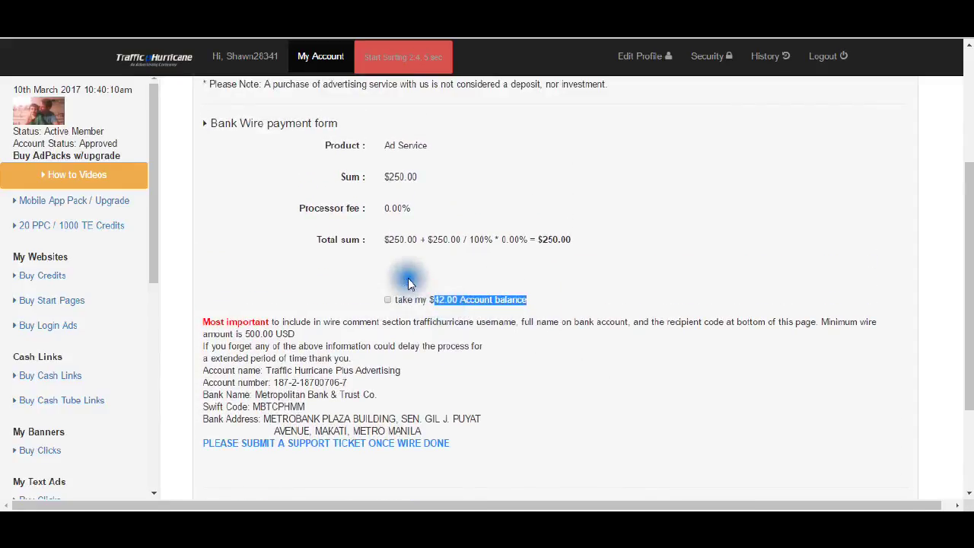
pyautogui.click(563, 322)
pyautogui.scroll(-2, 527, 329)
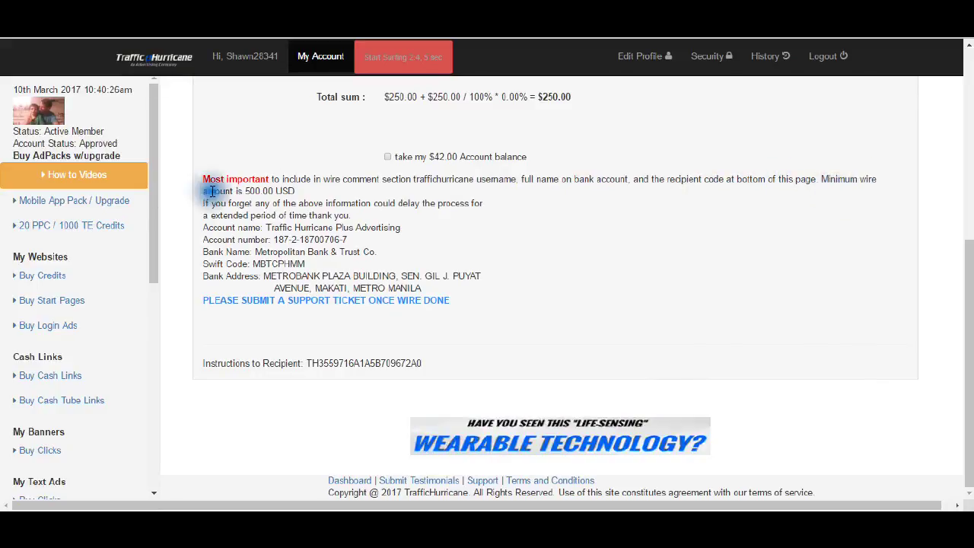
pyautogui.moveTo(297, 192); pyautogui.dragTo(200, 191)
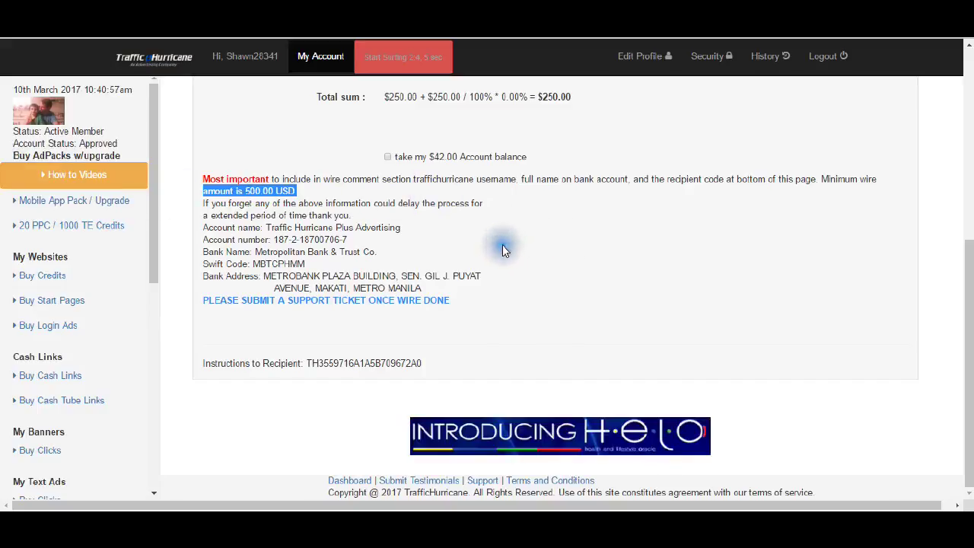
pyautogui.moveTo(296, 191); pyautogui.dragTo(226, 200)
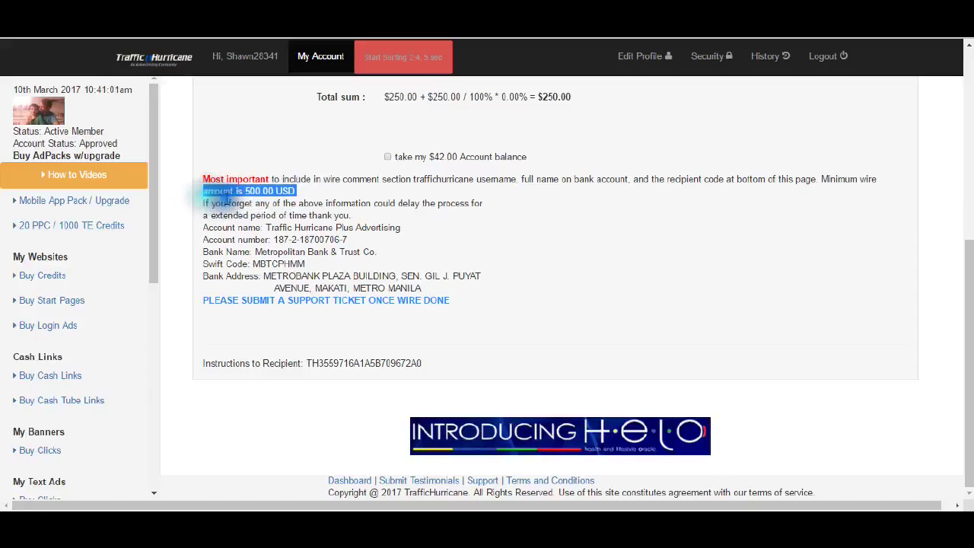
pyautogui.moveTo(226, 200)
pyautogui.mouseDown()
pyautogui.moveTo(296, 191)
pyautogui.moveTo(207, 194)
pyautogui.mouseUp()
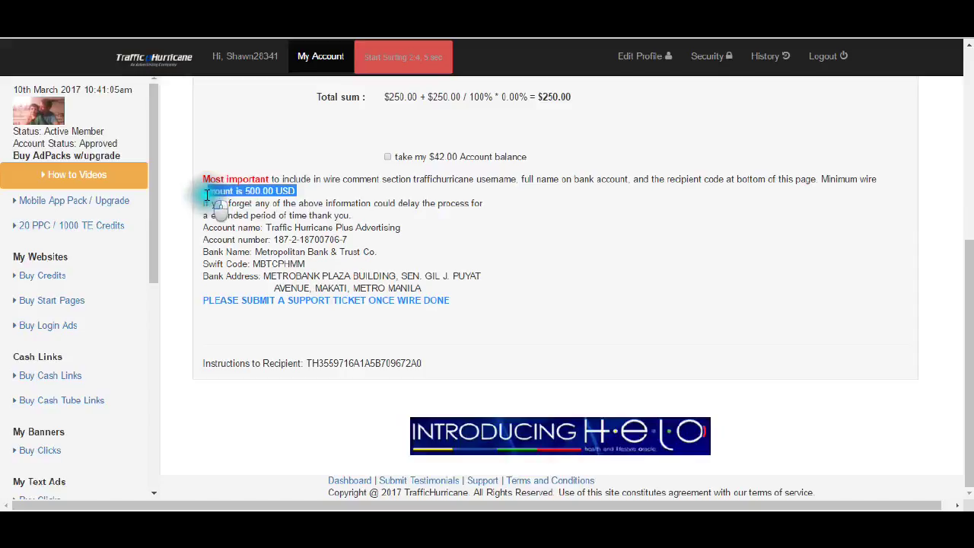
pyautogui.moveTo(207, 195); pyautogui.dragTo(296, 192)
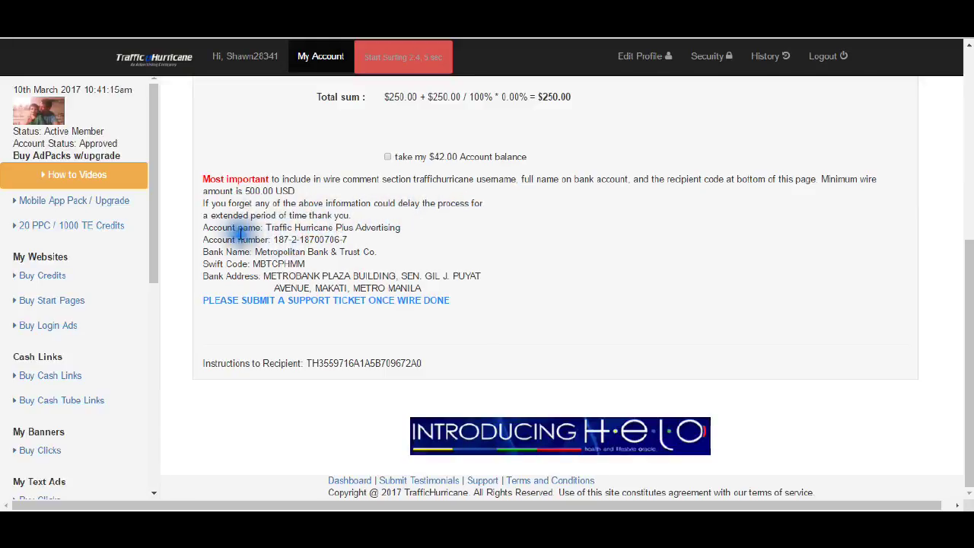
pyautogui.moveTo(201, 228)
pyautogui.mouseDown()
pyautogui.moveTo(329, 232)
pyautogui.moveTo(466, 288)
pyautogui.mouseUp()
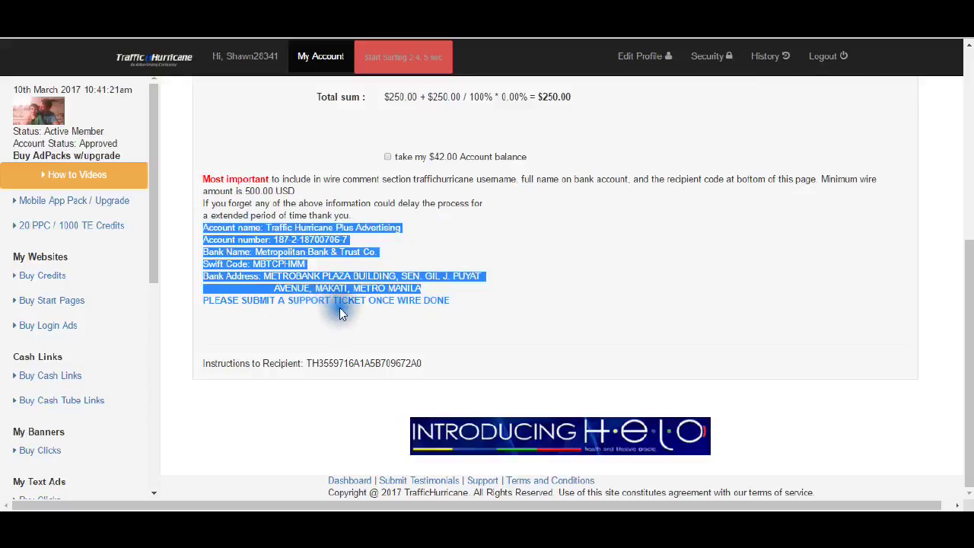
pyautogui.click(463, 312)
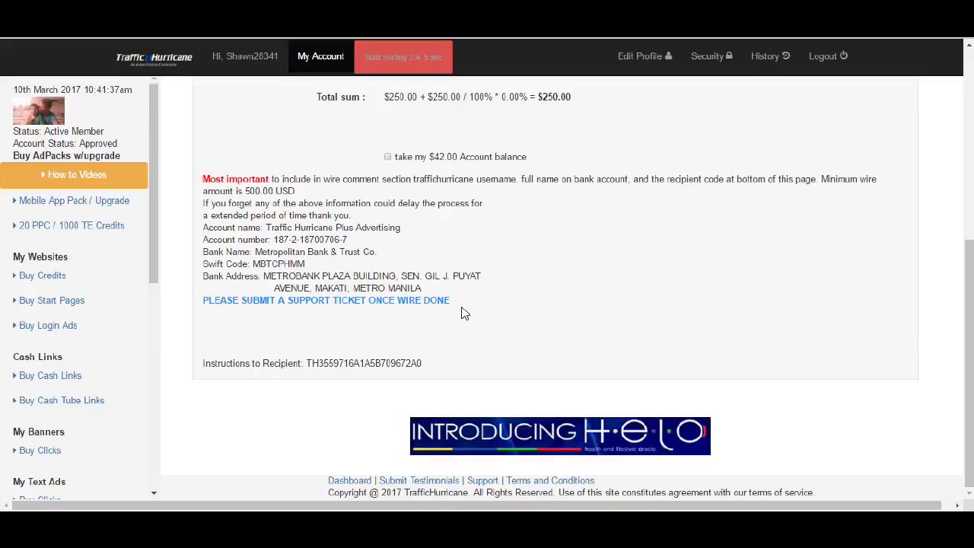
pyautogui.click(488, 290)
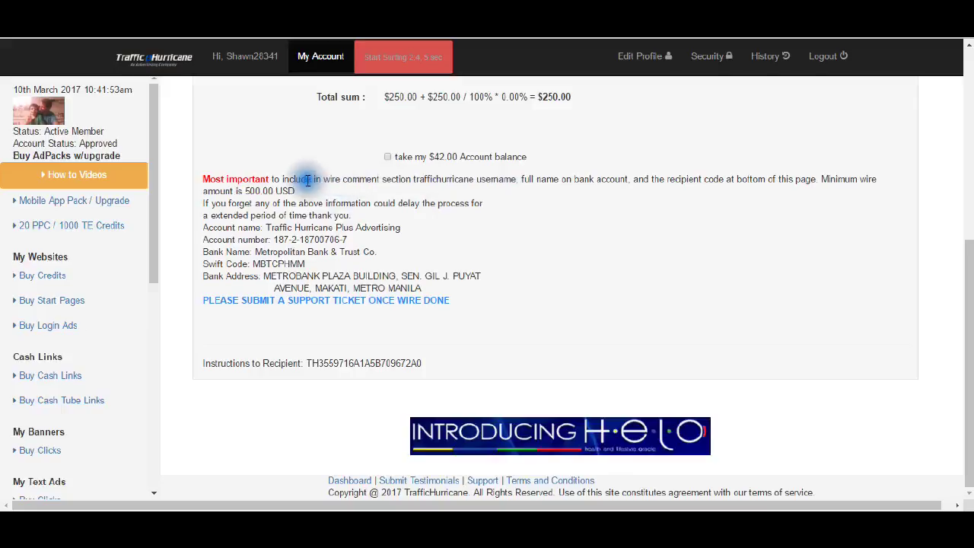
pyautogui.moveTo(272, 180); pyautogui.dragTo(516, 184)
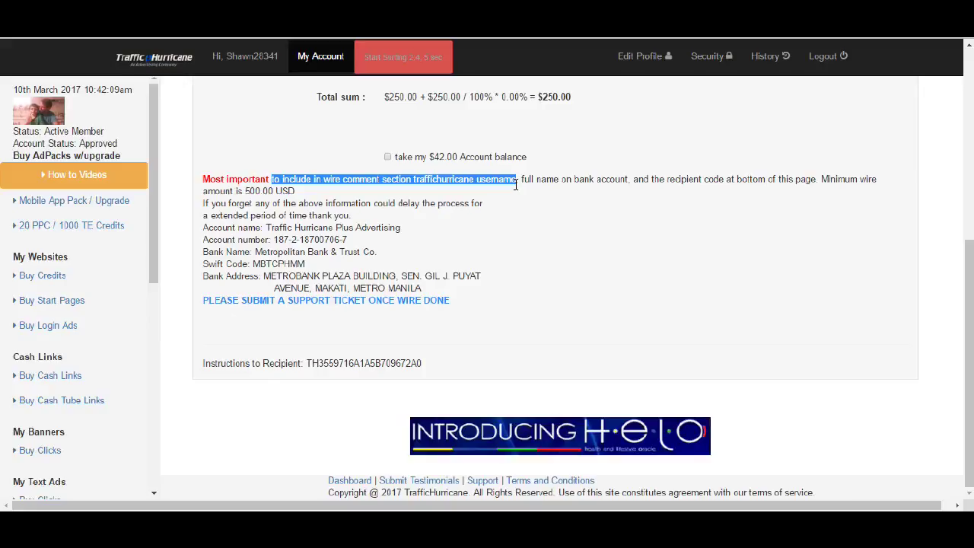
pyautogui.click(399, 166)
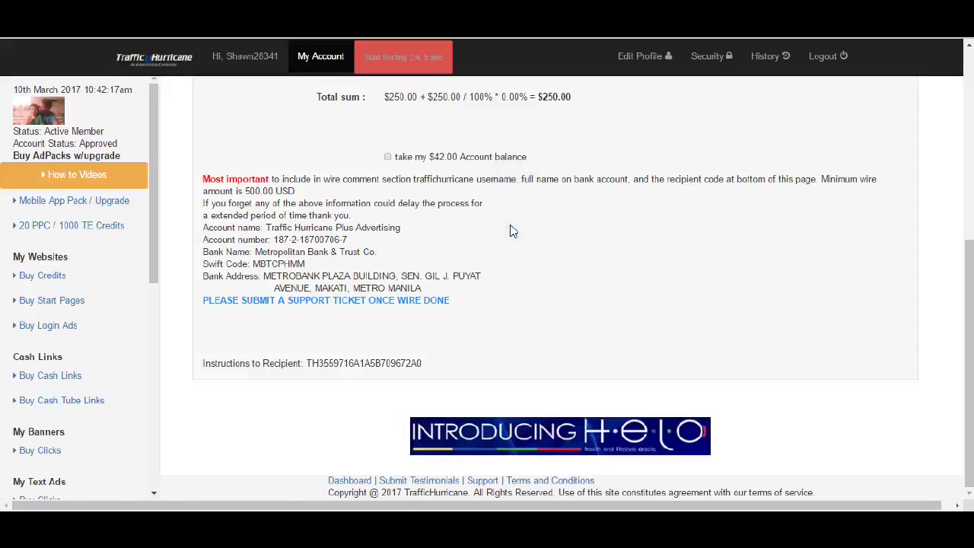
# Reopen the banner ad list, where banner #709672 is active with 455 clicks and 81 left.
pyautogui.scroll(1, 513, 232)
pyautogui.scroll(2, 513, 231)
pyautogui.scroll(-1, 513, 232)
pyautogui.scroll(2, 513, 231)
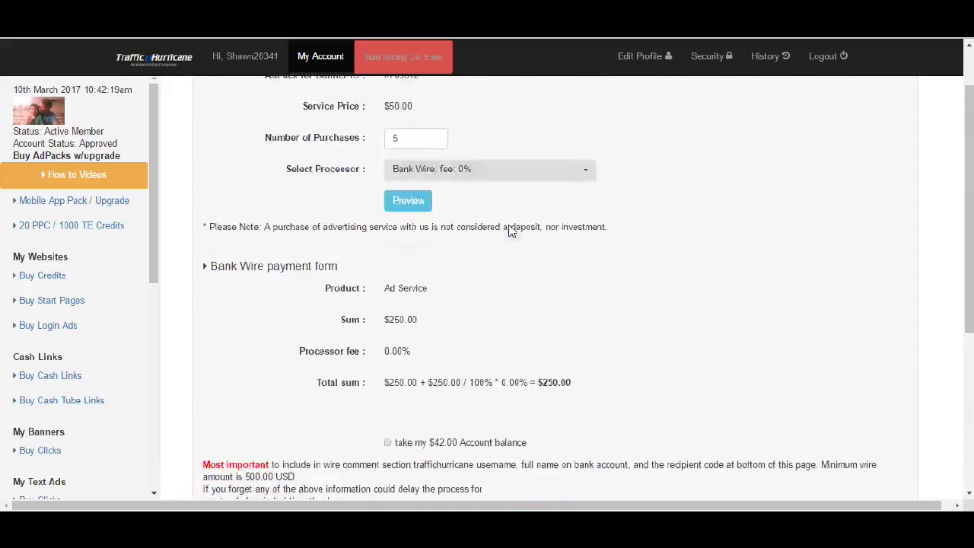
pyautogui.click(109, 227)
pyautogui.scroll(-3, 616, 274)
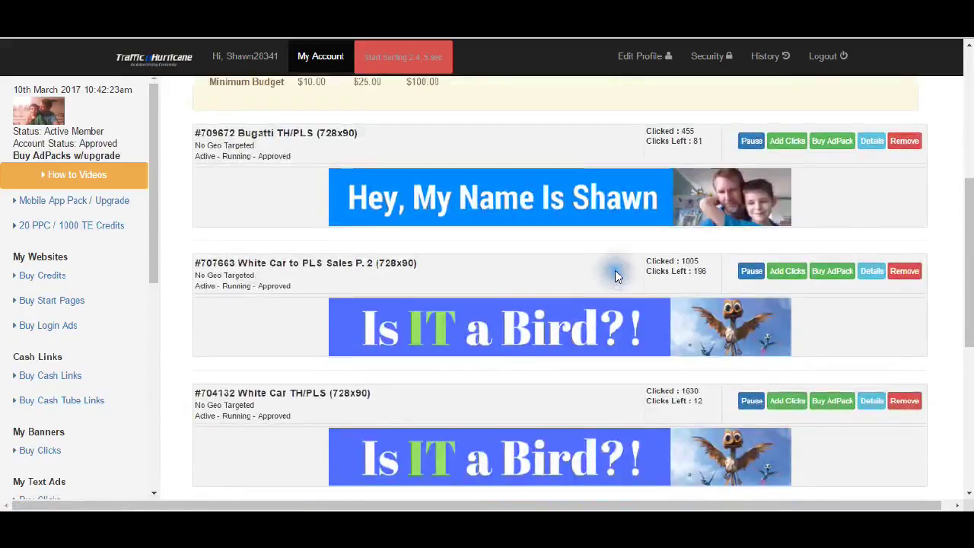
pyautogui.scroll(3, 616, 276)
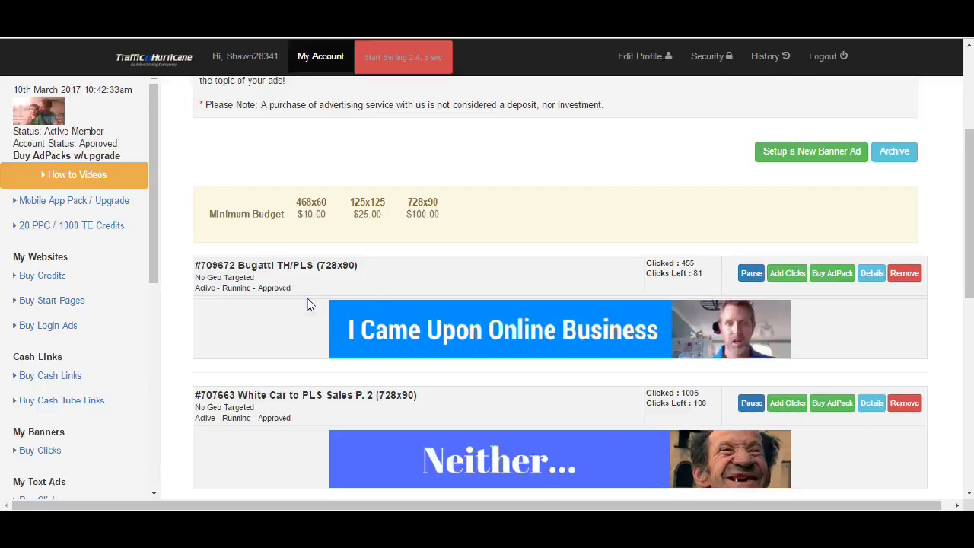
pyautogui.click(580, 272)
pyautogui.click(578, 204)
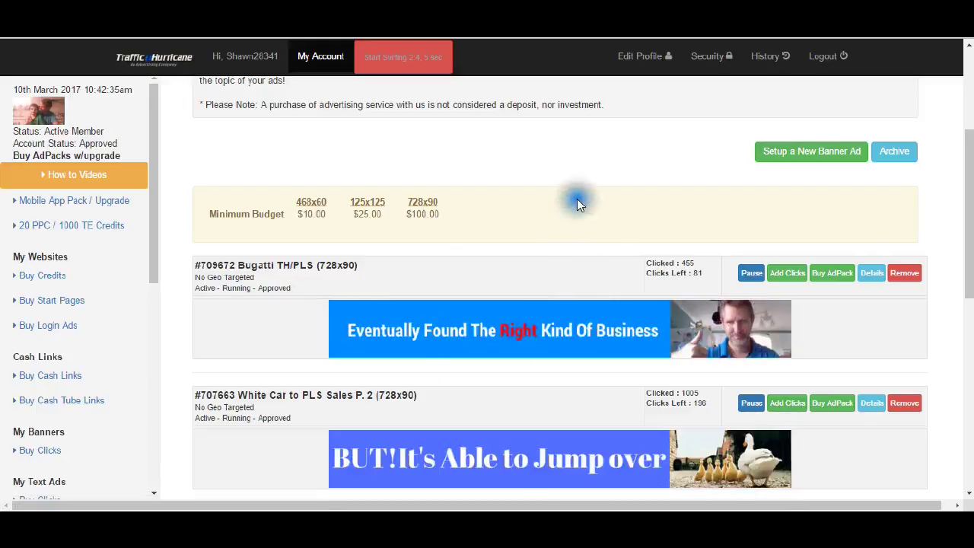
pyautogui.click(439, 251)
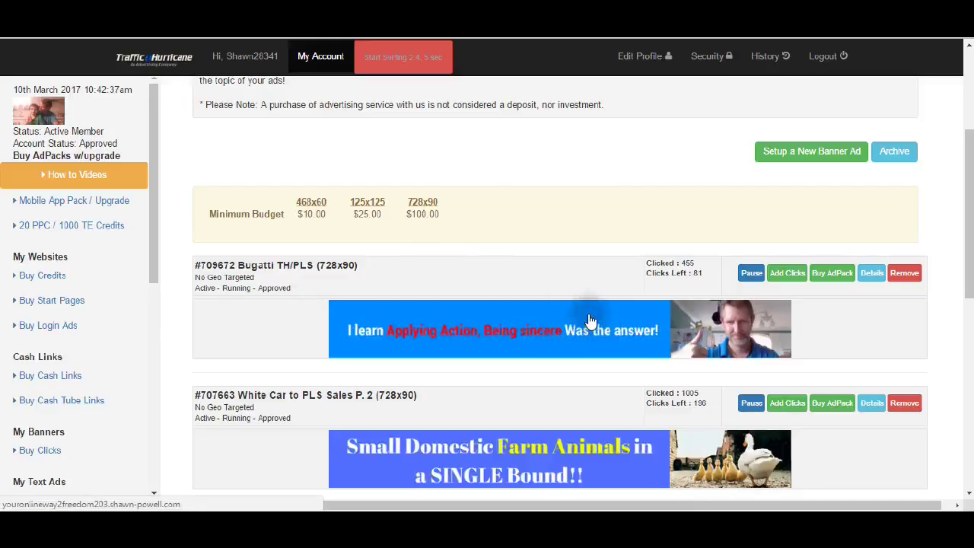